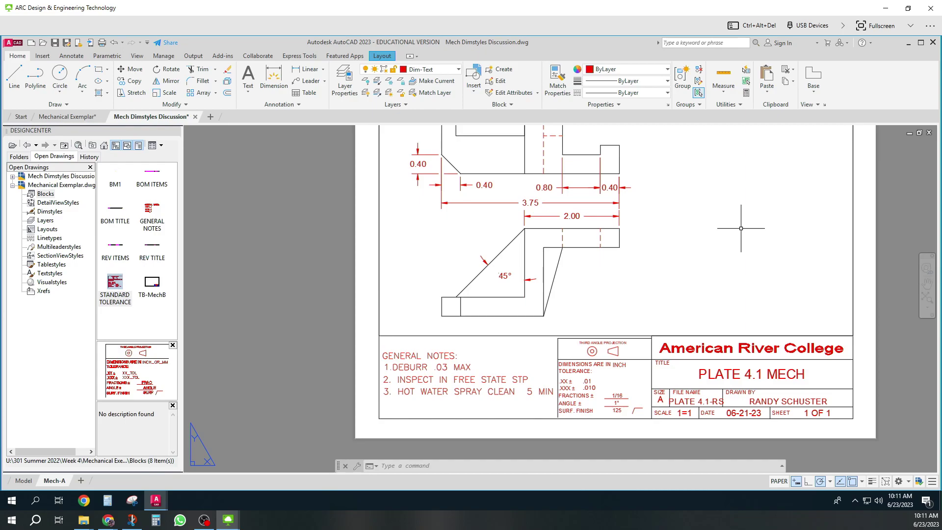
# Examine the 0.40, 0.80, 3.75 and 2.00 dimensions on the views and the tolerance block on the Mech-A sheet
pyautogui.scroll(-1, 706, 260)
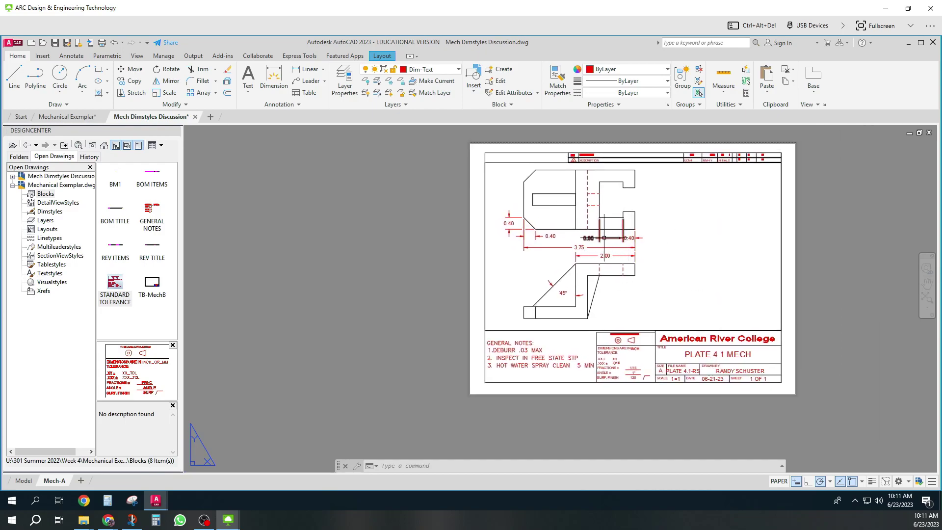
pyautogui.click(417, 256)
pyautogui.press('Escape')
pyautogui.press('Escape')
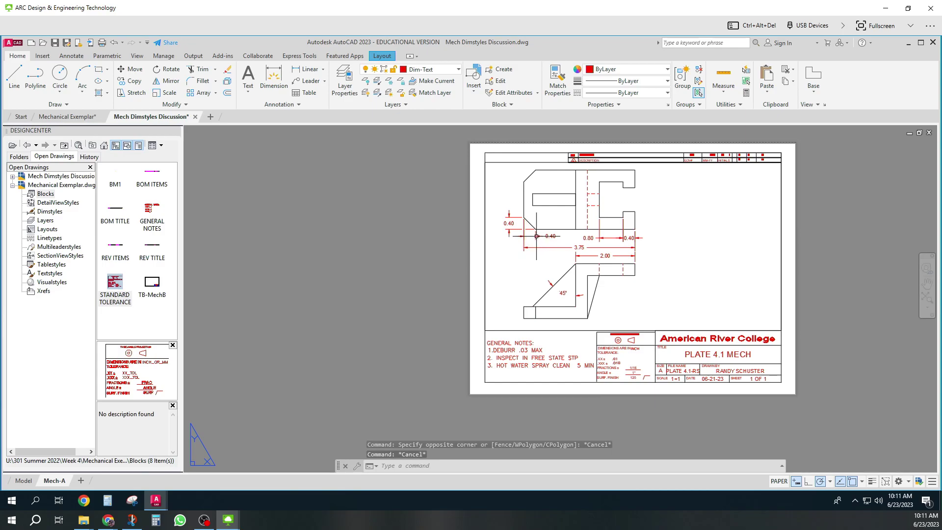
pyautogui.moveTo(543, 236)
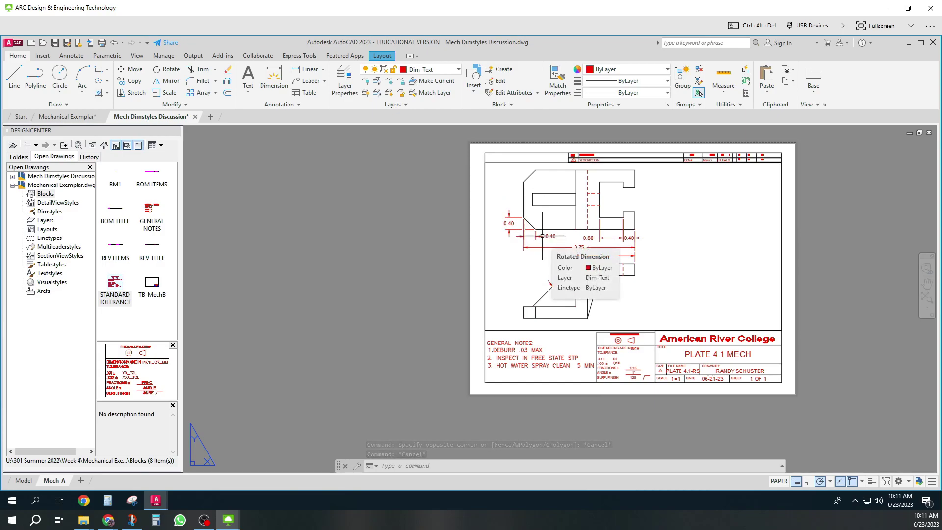
pyautogui.scroll(6, 542, 237)
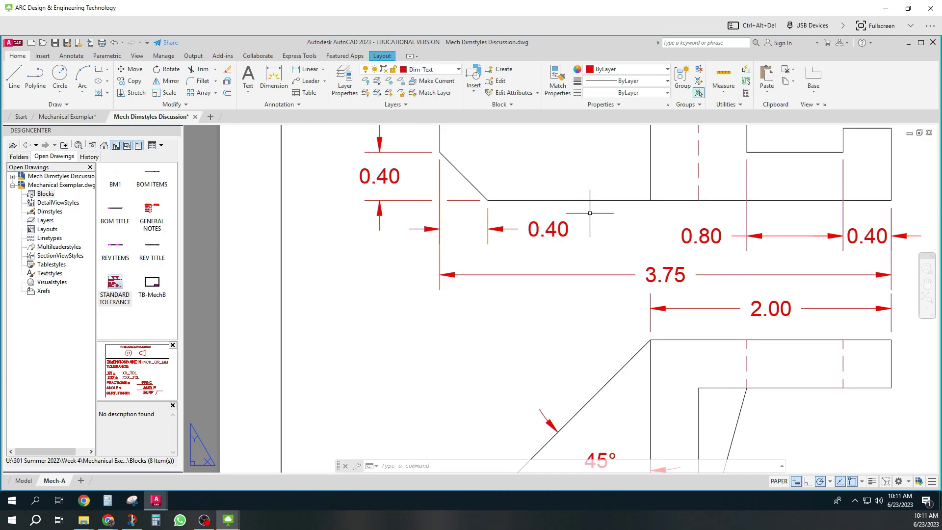
pyautogui.scroll(-4, 584, 209)
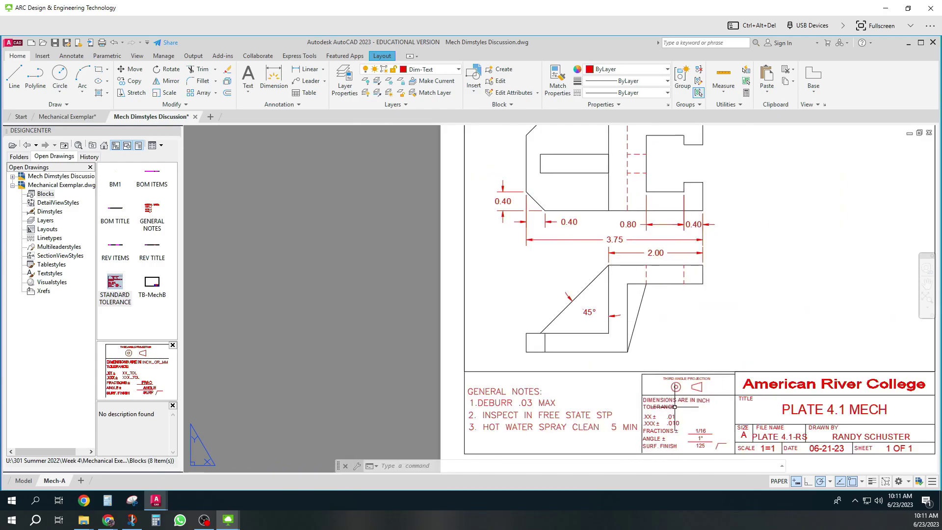
pyautogui.scroll(-3, 676, 201)
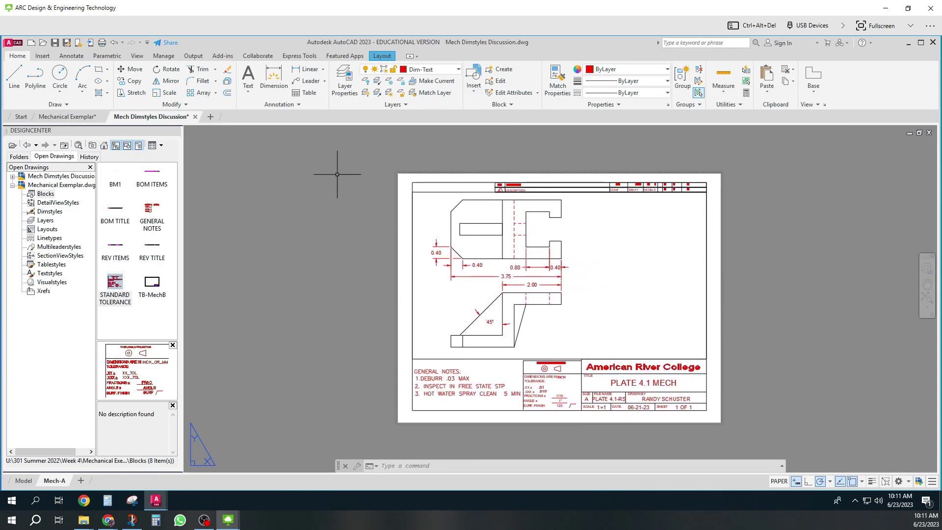
# Open the Dimension Style Manager to manage the MECH XX NONE dimension style
pyautogui.click(299, 105)
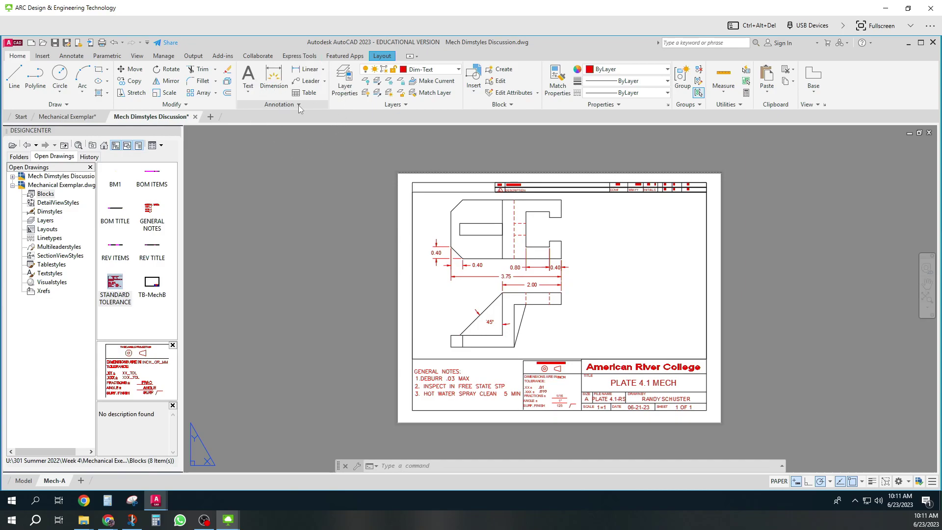
pyautogui.click(298, 105)
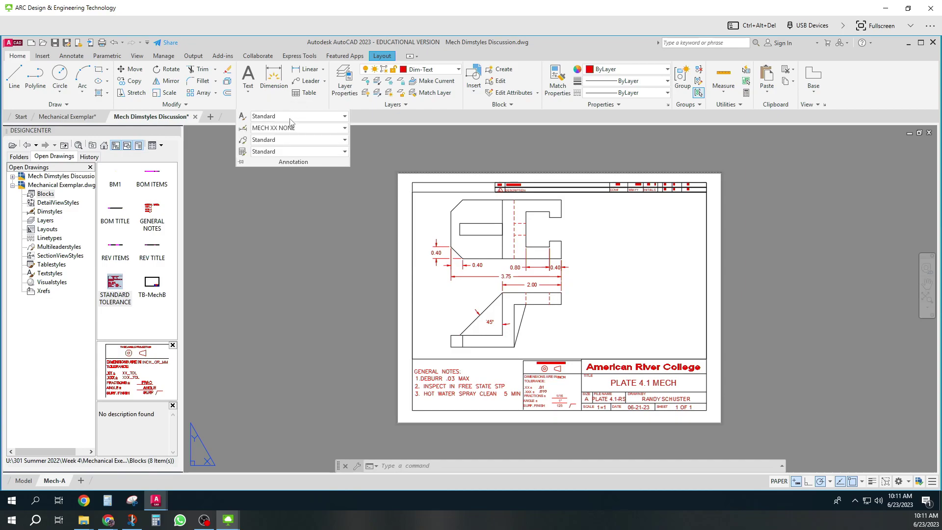
pyautogui.click(273, 132)
pyautogui.click(346, 129)
pyautogui.click(283, 236)
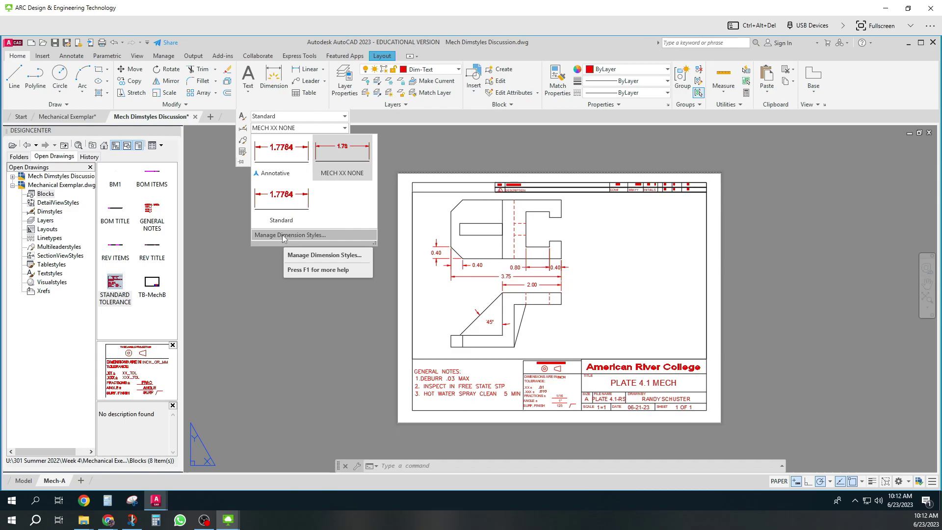
pyautogui.click(283, 234)
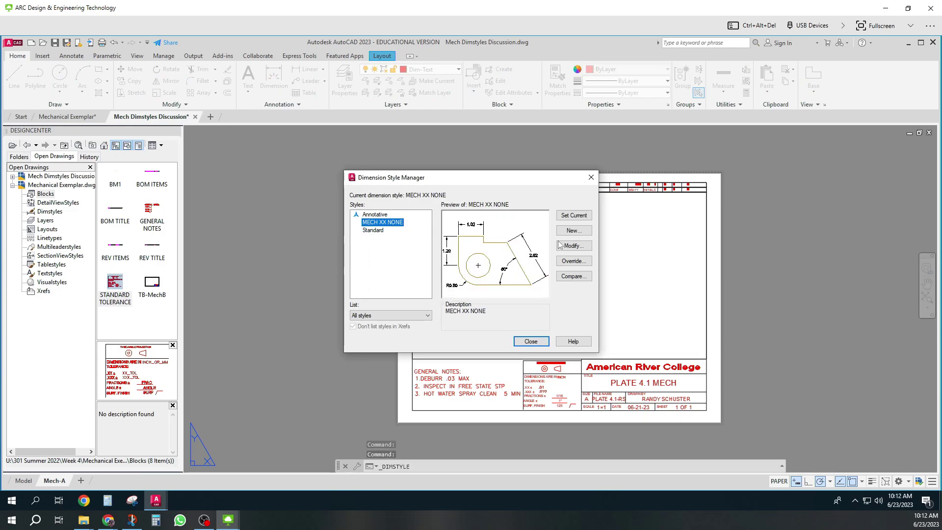
pyautogui.click(573, 242)
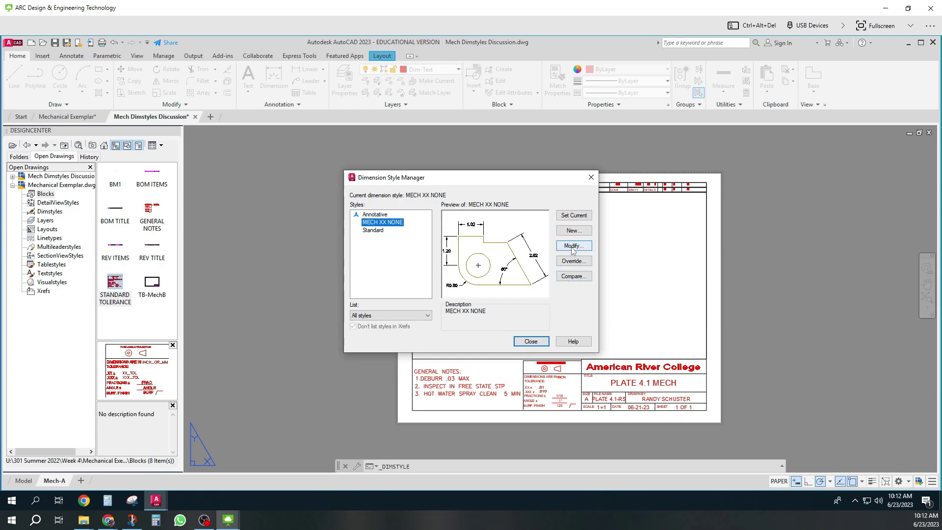
pyautogui.click(573, 247)
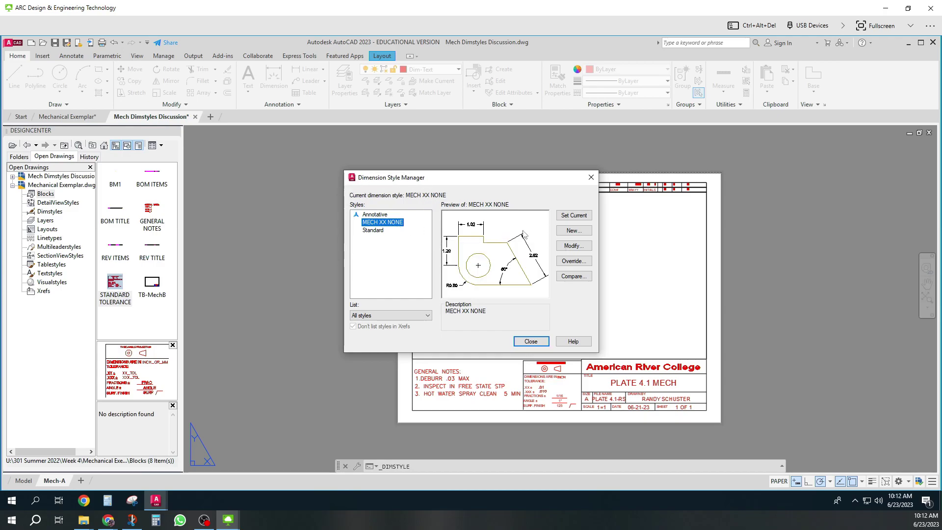
# Create a new dimension style named Demo, starting with MECH XX NONE and used for all dimensions
pyautogui.click(574, 230)
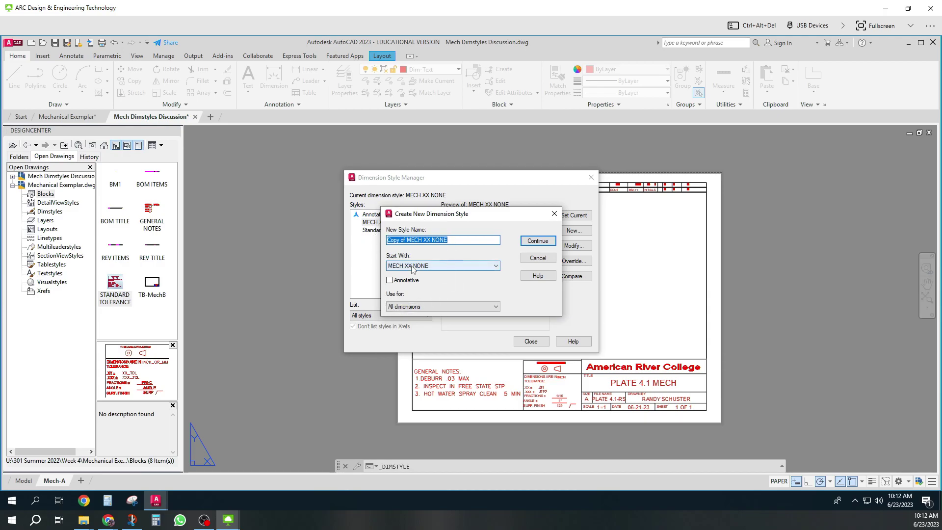
pyautogui.click(471, 240)
pyautogui.moveTo(435, 240); pyautogui.dragTo(372, 243)
pyautogui.write('Demo')
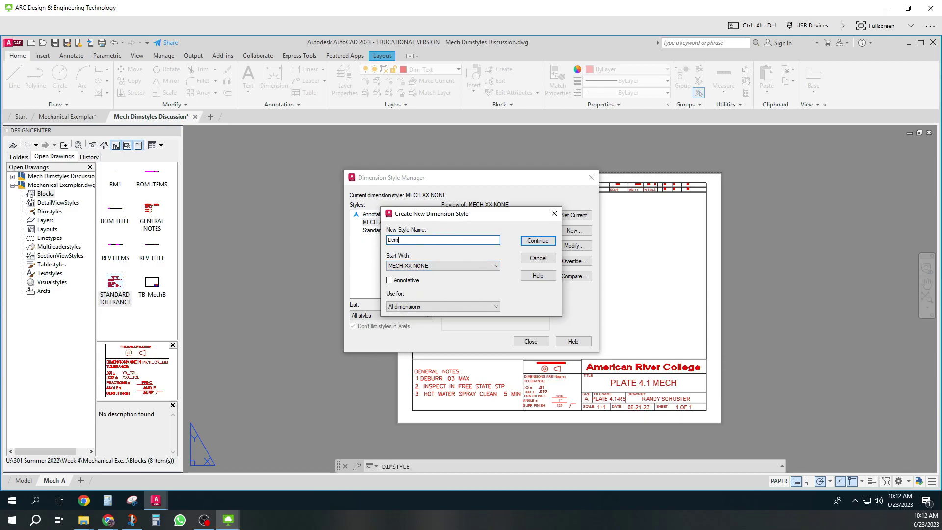
pyautogui.click(538, 241)
# Look through the Demo style's settings for symbols and arrows, text, fit, primary units, alternate units and tolerances
pyautogui.click(373, 160)
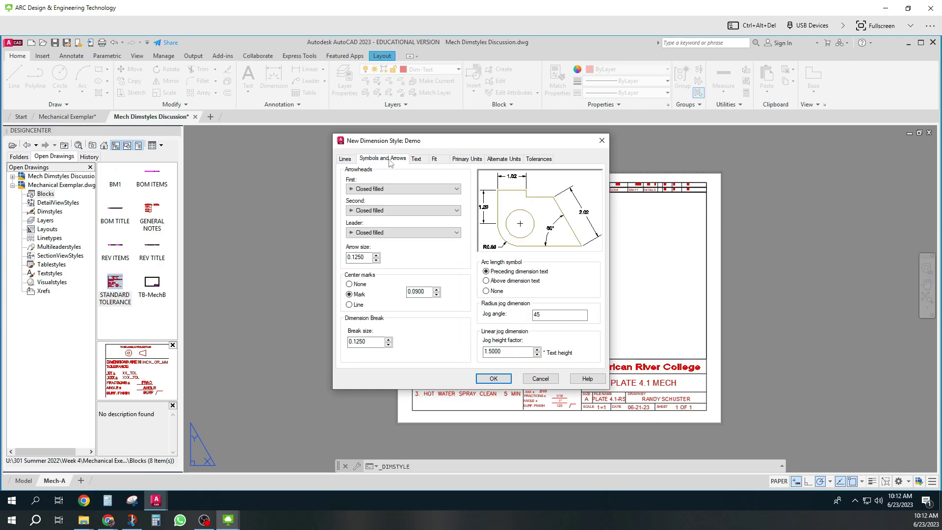
pyautogui.click(416, 160)
pyautogui.click(435, 159)
pyautogui.click(474, 160)
pyautogui.click(501, 160)
pyautogui.click(540, 159)
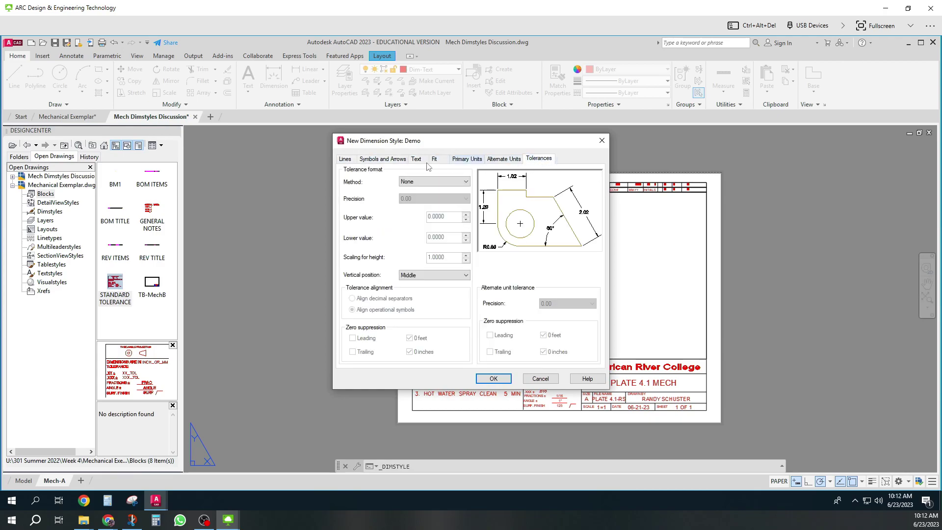
# Examine the Demo style's line settings: baseline spacing, offset from origin, extension beyond dimension lines and the extension line linetypes
pyautogui.click(346, 160)
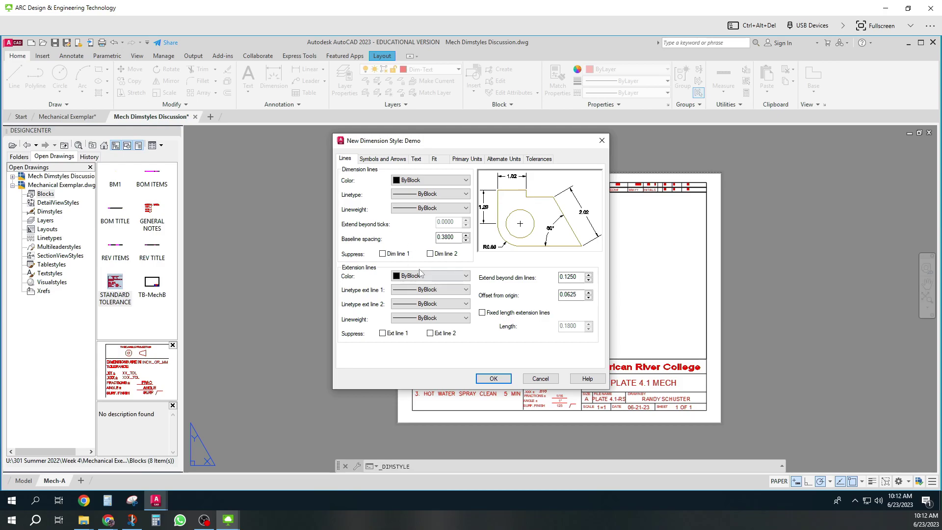
pyautogui.click(451, 237)
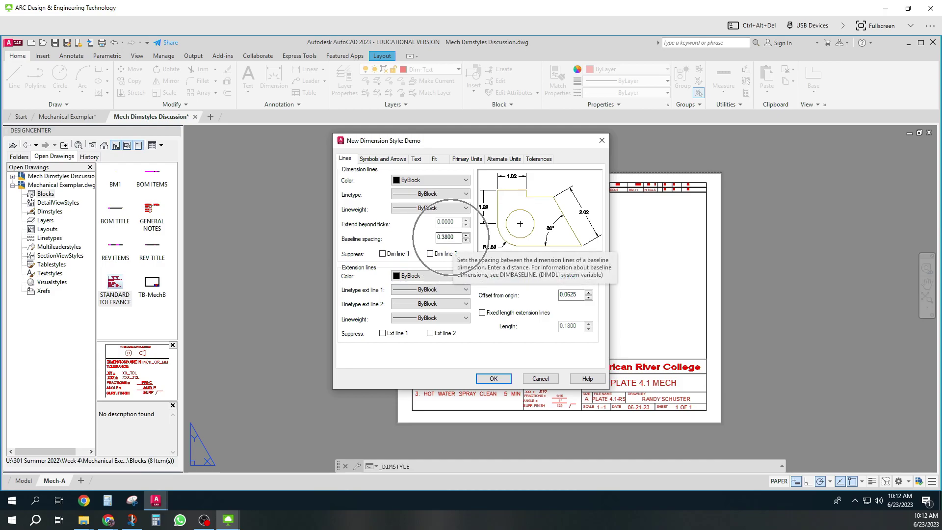
pyautogui.click(573, 295)
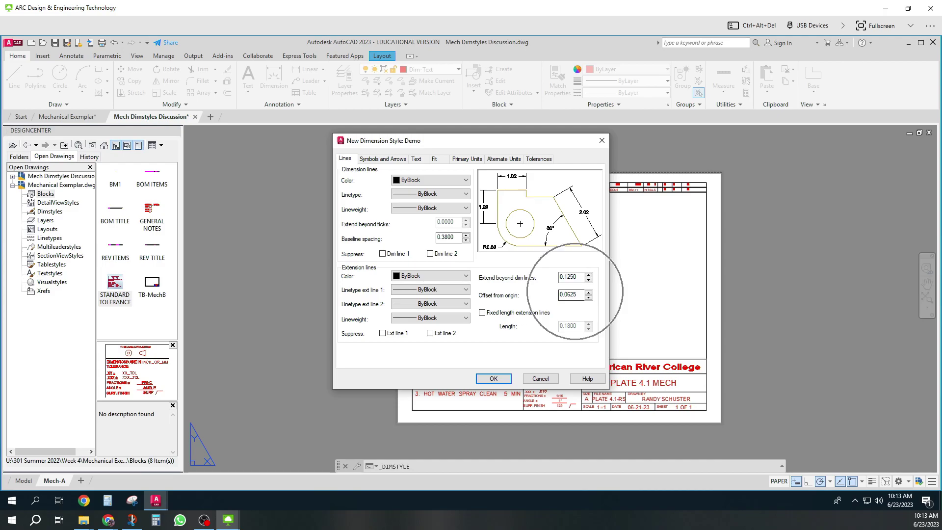
pyautogui.click(571, 277)
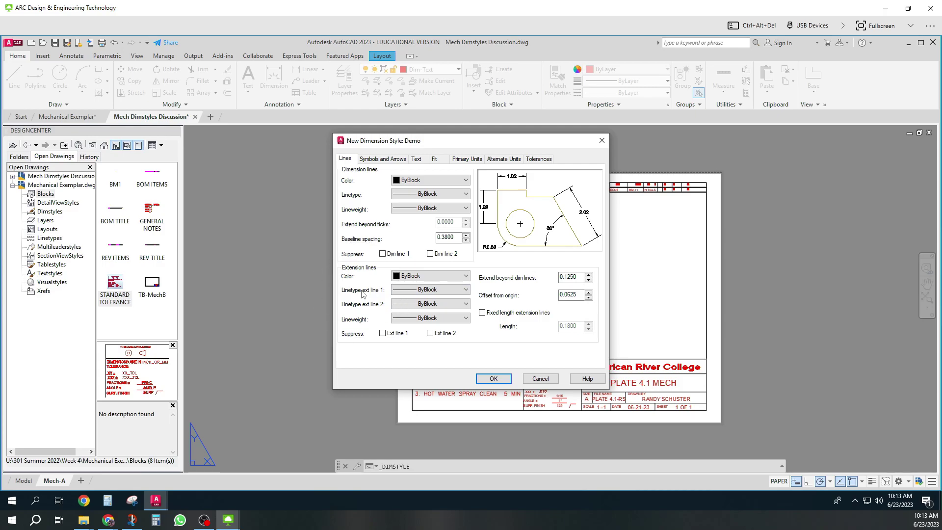
pyautogui.click(466, 290)
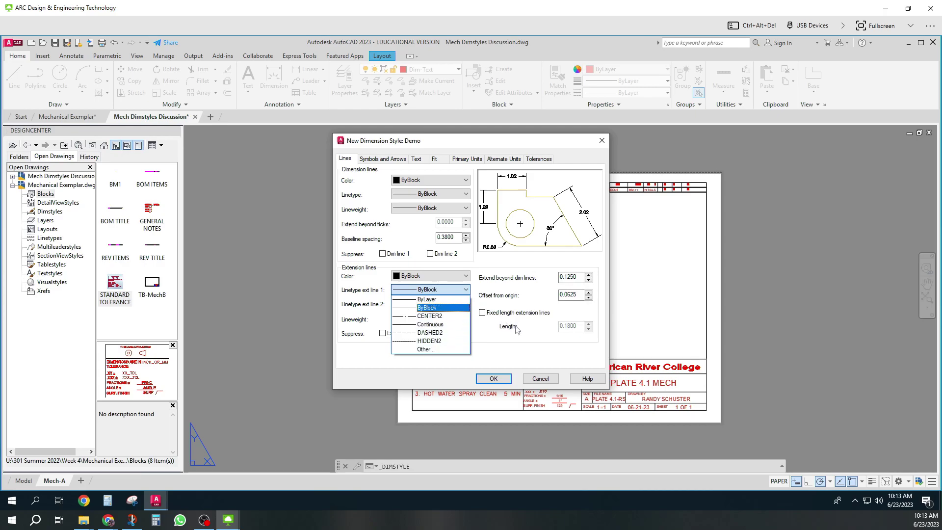
pyautogui.click(481, 364)
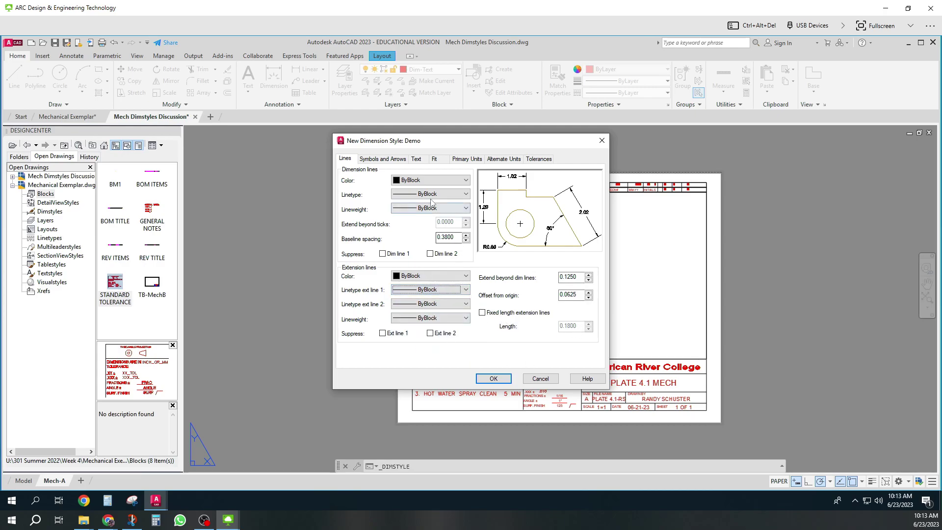
pyautogui.press('ctrl')
pyautogui.press('ctrl')
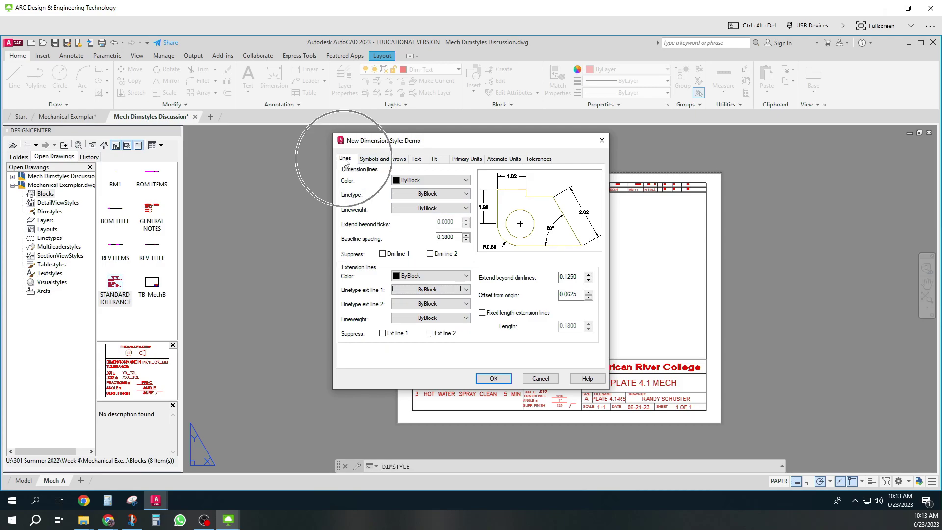
# Examine the arrowhead types available for the first arrowhead, keeping Closed filled
pyautogui.click(381, 160)
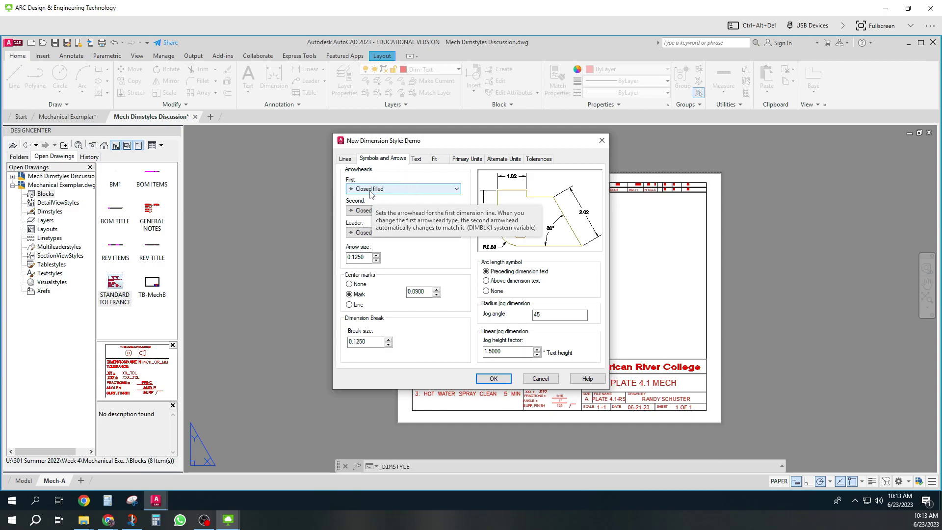
pyautogui.click(432, 191)
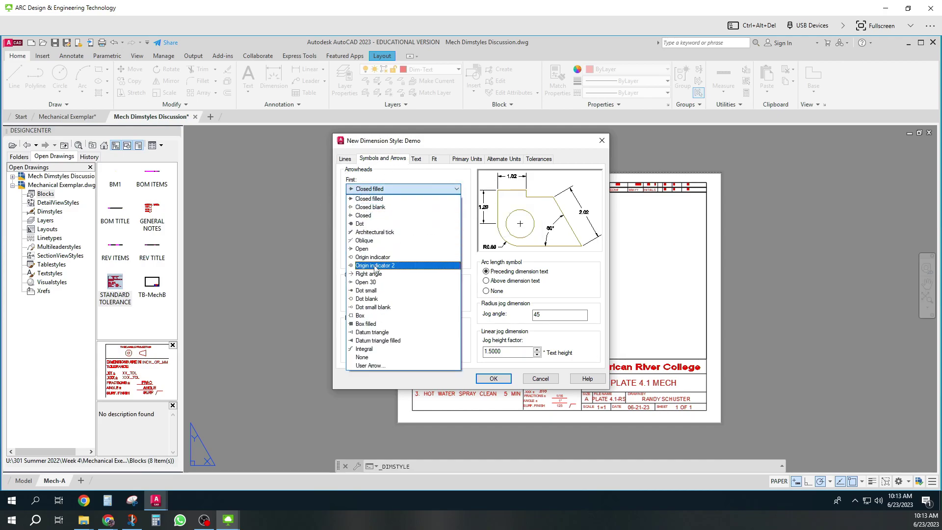
pyautogui.press('ctrl')
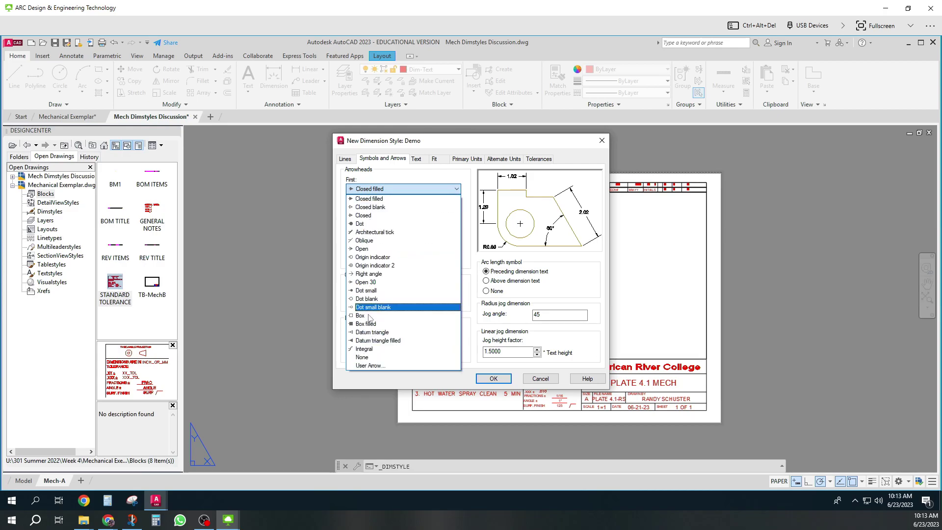
pyautogui.click(364, 350)
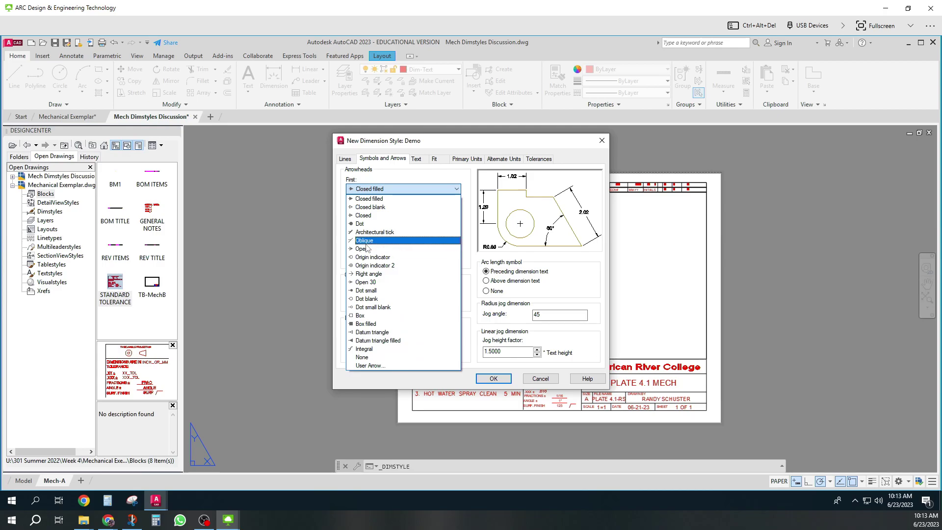
pyautogui.click(360, 224)
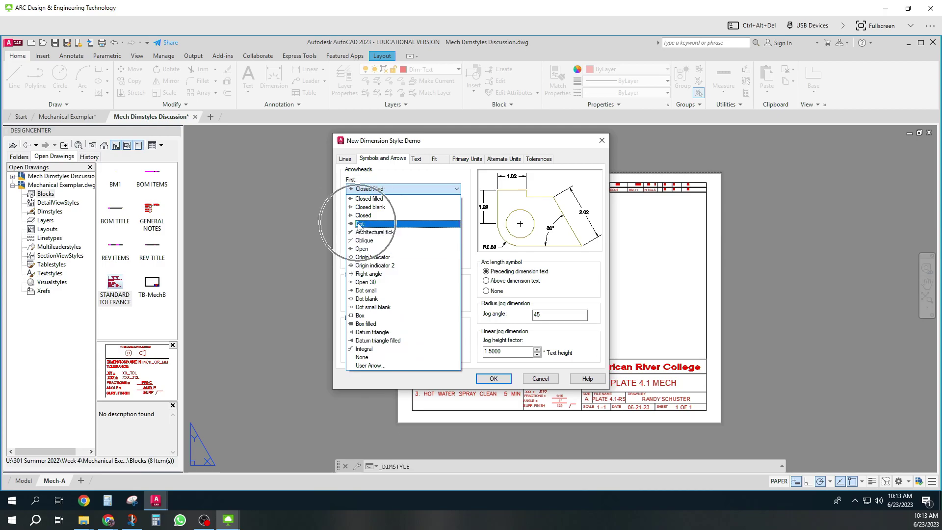
pyautogui.click(364, 226)
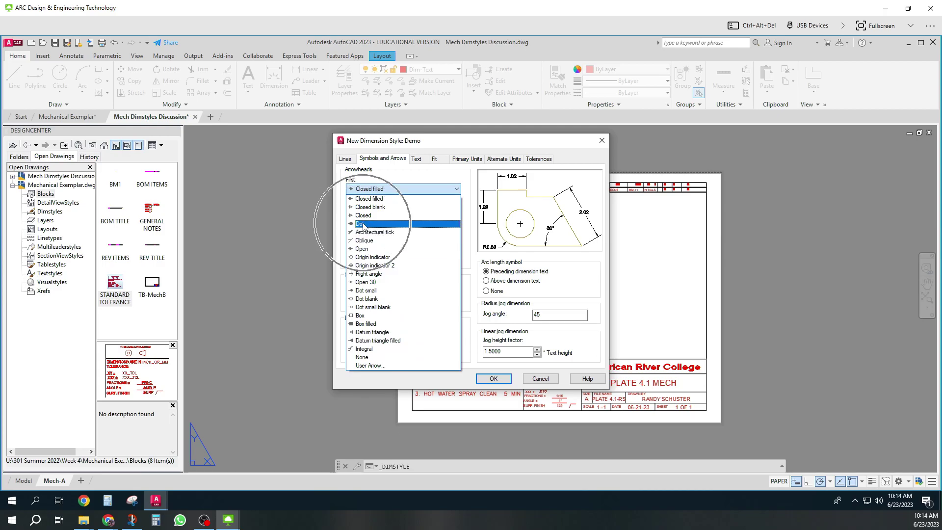
pyautogui.click(363, 225)
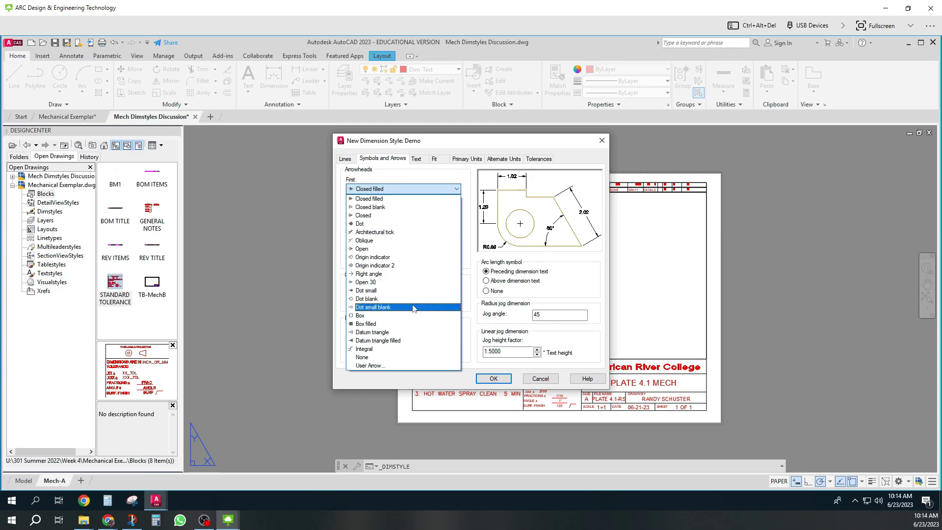
pyautogui.click(375, 189)
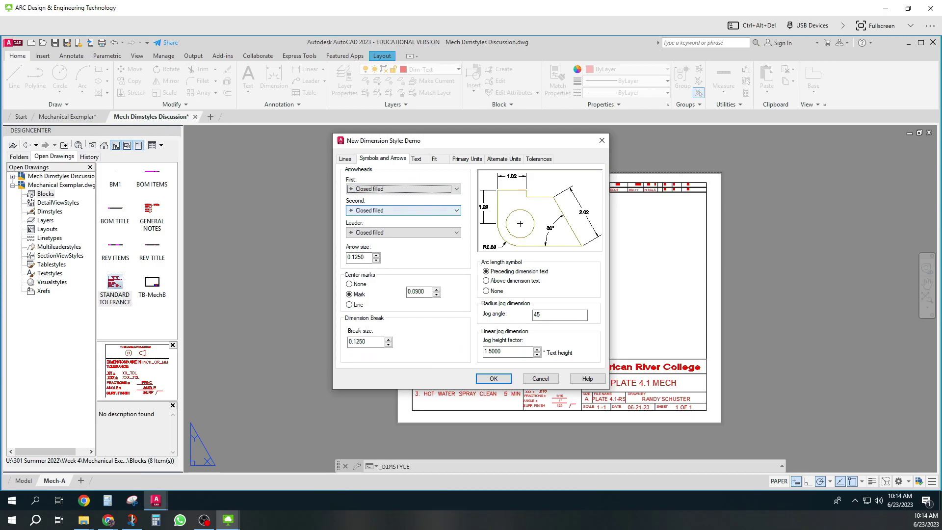
# Review the arrow size and dimension break size, and compare the Line, Mark and None center marks, keeping Mark
pyautogui.moveTo(366, 257); pyautogui.dragTo(348, 257)
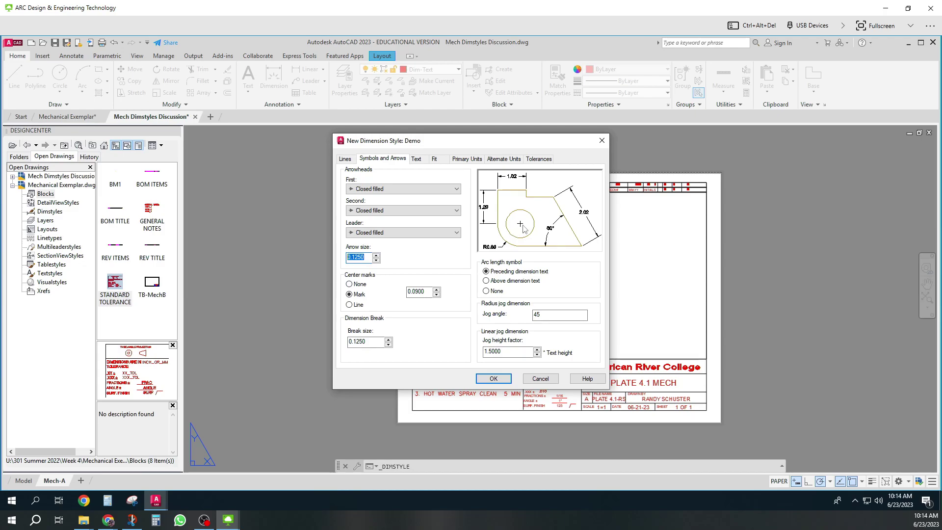
pyautogui.click(349, 305)
pyautogui.click(349, 295)
pyautogui.click(349, 285)
pyautogui.click(349, 295)
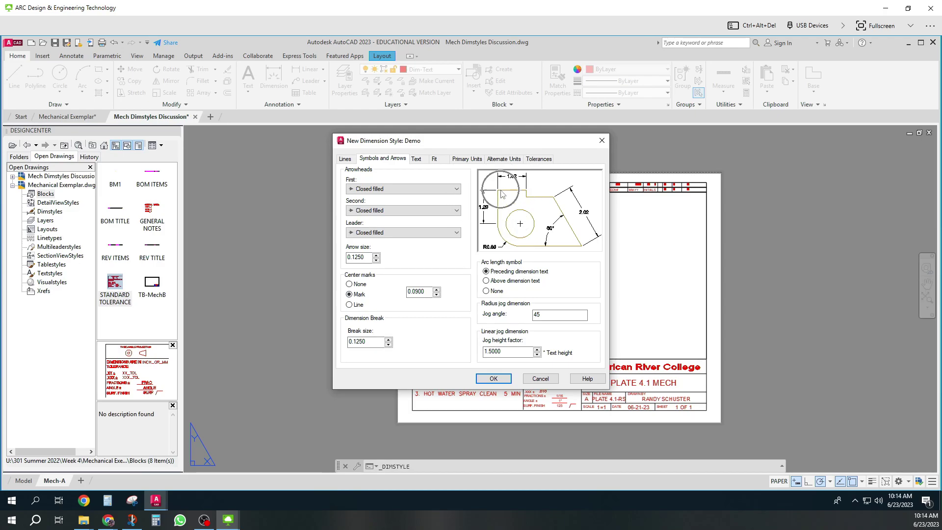
pyautogui.doubleClick(359, 341)
# Examine the Demo style's text height and horizontal text alignment against the preview
pyautogui.click(417, 160)
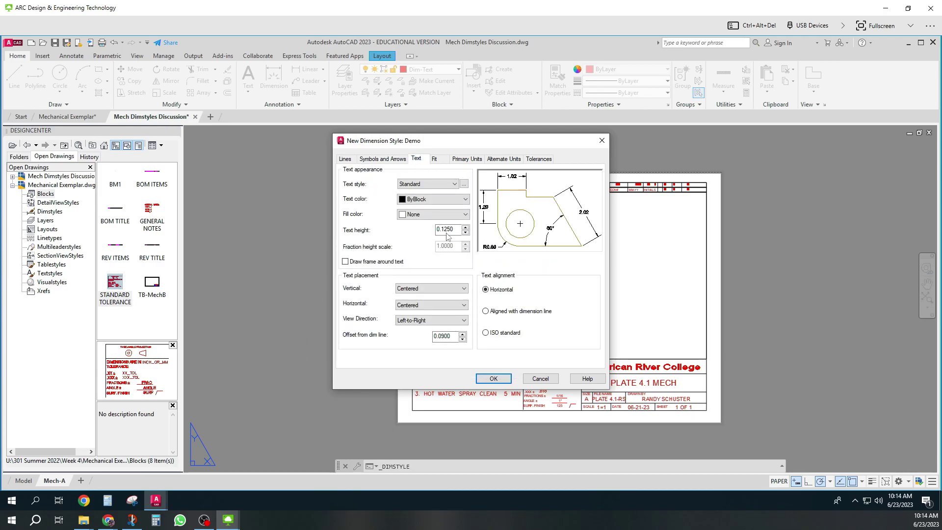
pyautogui.doubleClick(446, 230)
pyautogui.click(500, 294)
pyautogui.click(584, 216)
pyautogui.click(539, 256)
# Review the Demo style's fit options and the overall scale for dimension features
pyautogui.click(435, 159)
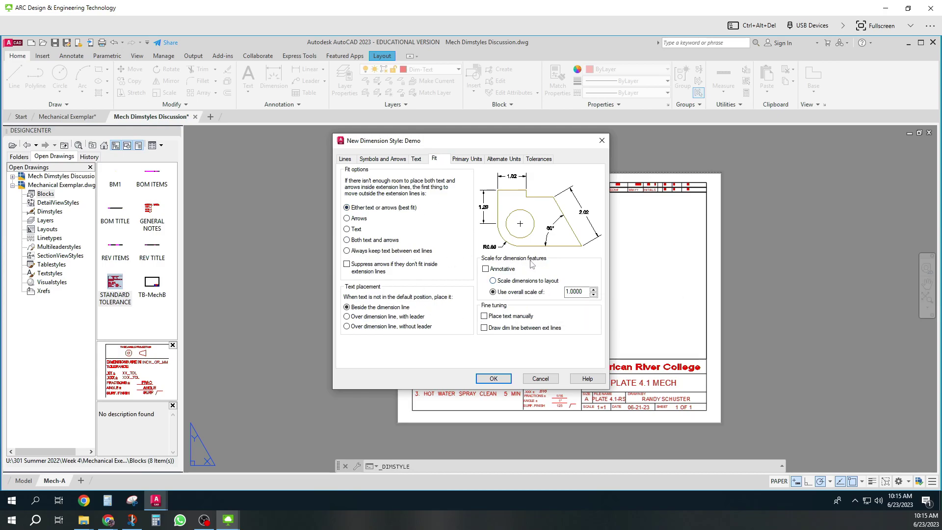
pyautogui.click(569, 290)
pyautogui.click(583, 292)
pyautogui.click(582, 291)
pyautogui.doubleClick(582, 291)
# Examine the unit formats and precision choices available for the Demo style's linear dimensions, keeping Decimal
pyautogui.click(473, 160)
pyautogui.click(439, 181)
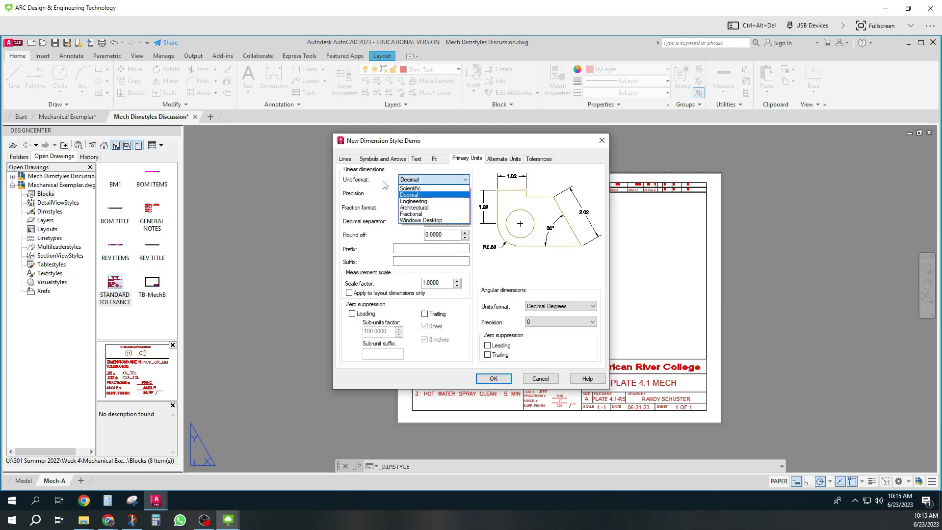
pyautogui.click(425, 194)
pyautogui.click(425, 194)
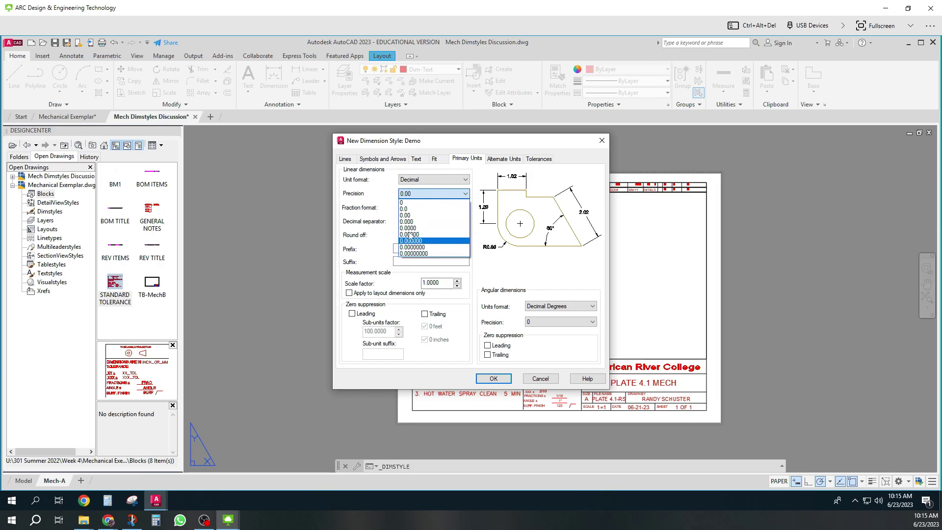
pyautogui.click(390, 185)
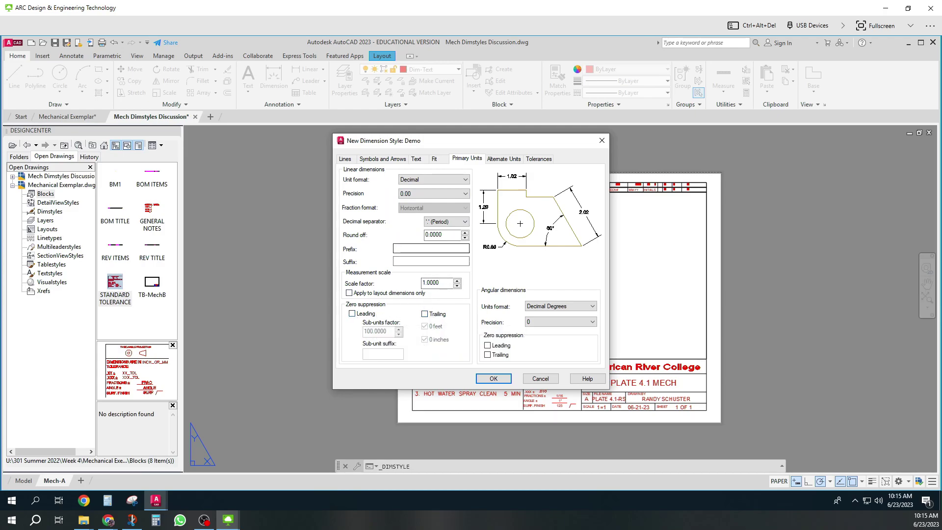
pyautogui.press('ctrl')
# Compare the Symmetrical, Deviation and Limits tolerance methods in the preview, finishing with the method on None
pyautogui.click(536, 160)
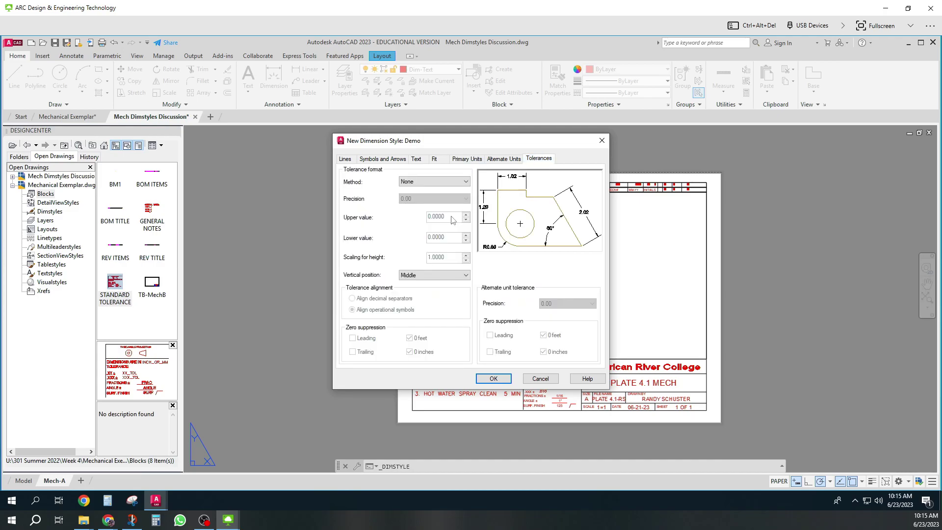
pyautogui.click(448, 184)
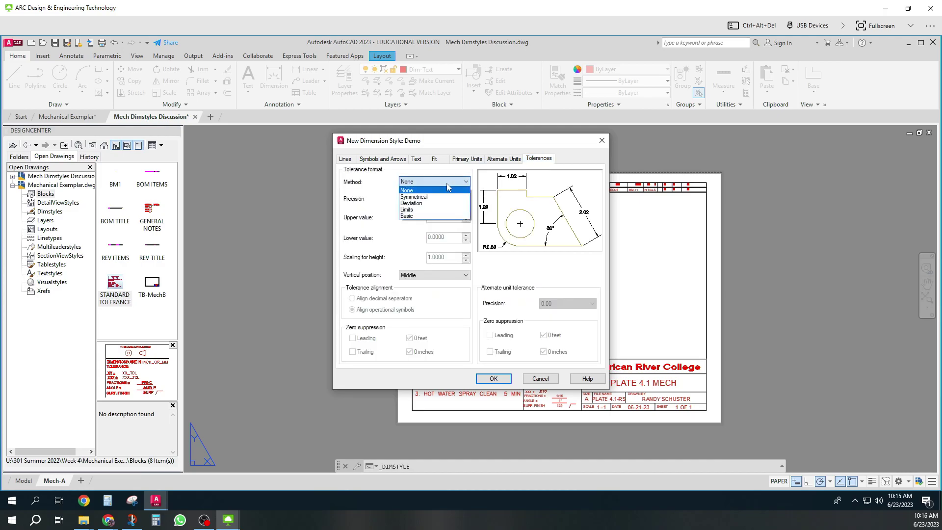
pyautogui.click(423, 196)
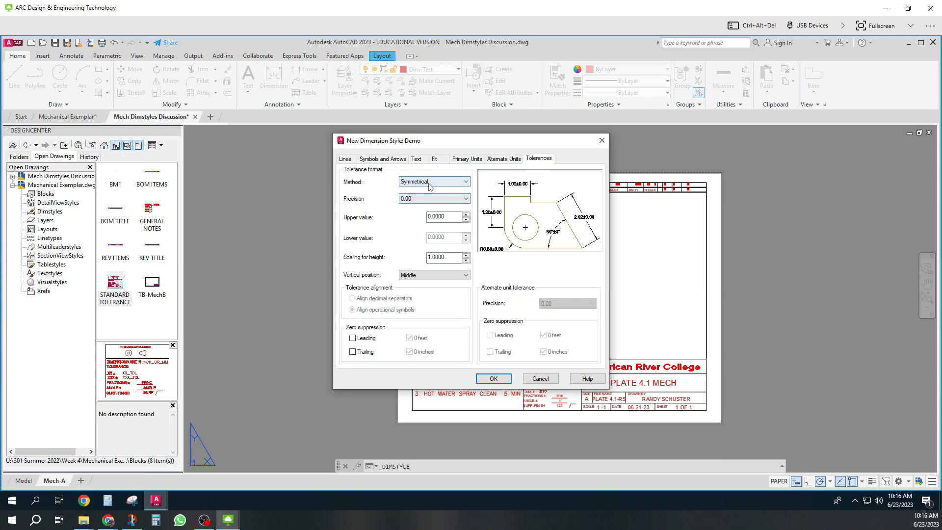
pyautogui.click(431, 183)
pyautogui.click(427, 203)
pyautogui.click(431, 182)
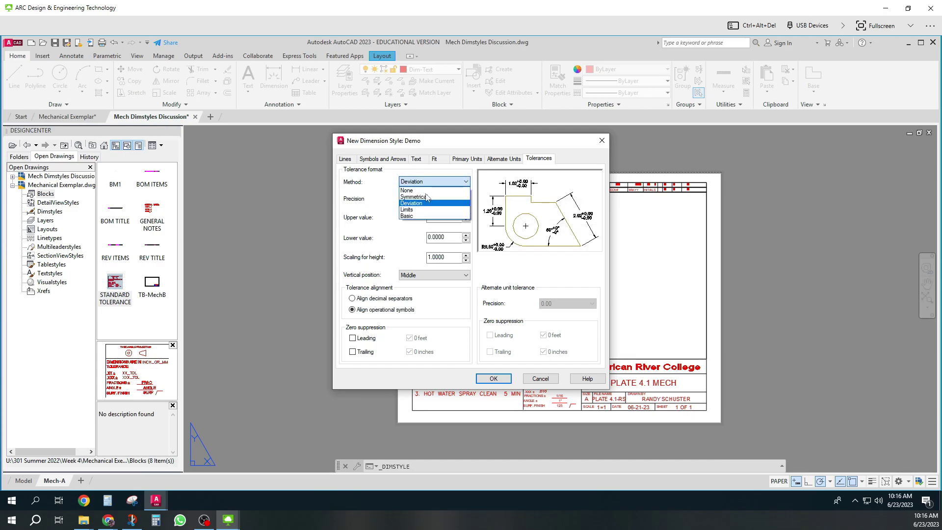
pyautogui.click(426, 209)
pyautogui.click(425, 183)
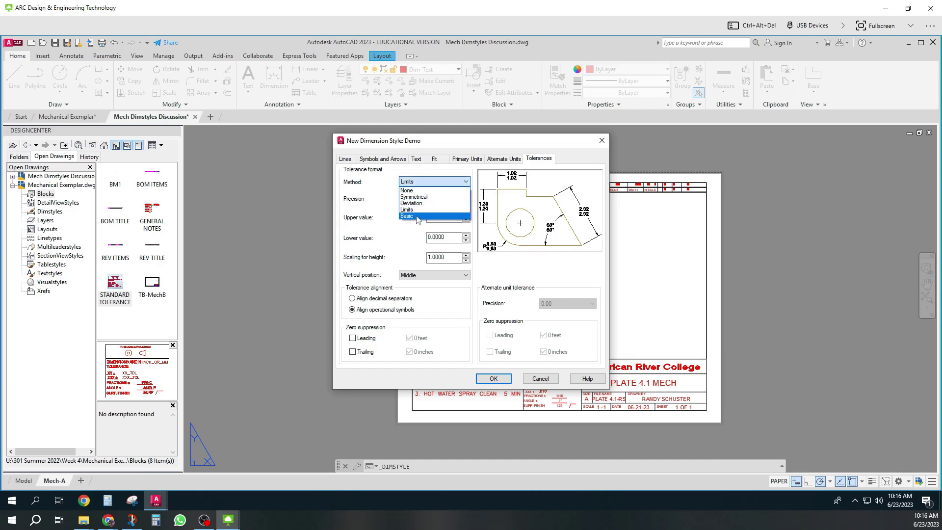
pyautogui.click(425, 202)
pyautogui.click(425, 183)
pyautogui.click(425, 192)
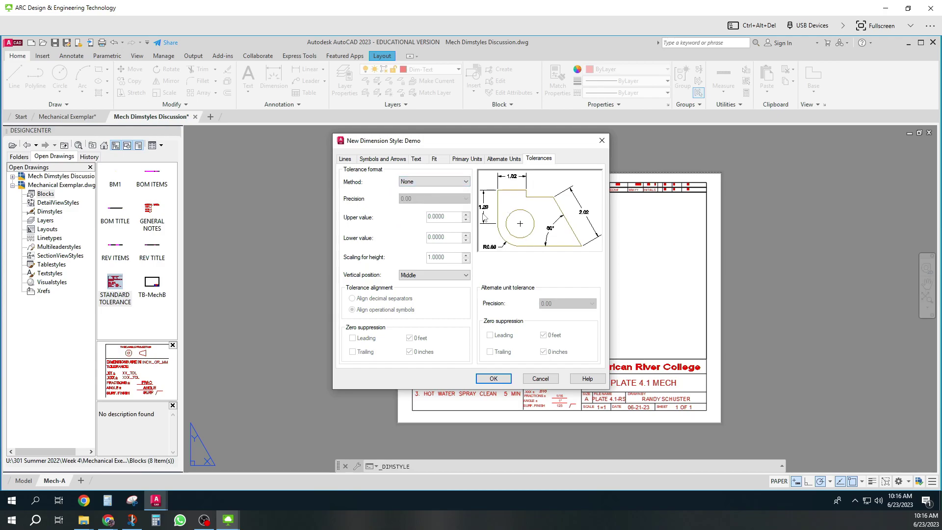
# Set the Demo style's linear precision to 0.000 and its angular precision to 0.00
pyautogui.click(467, 160)
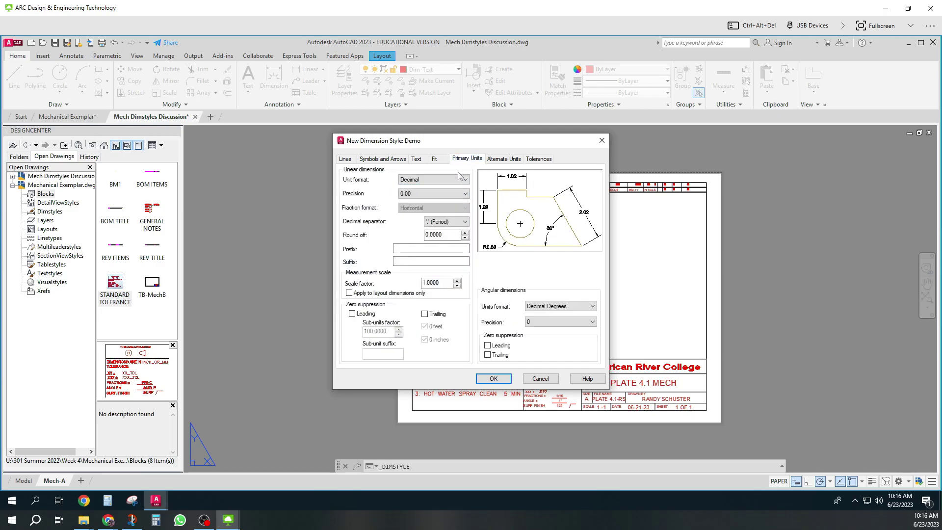
pyautogui.click(421, 194)
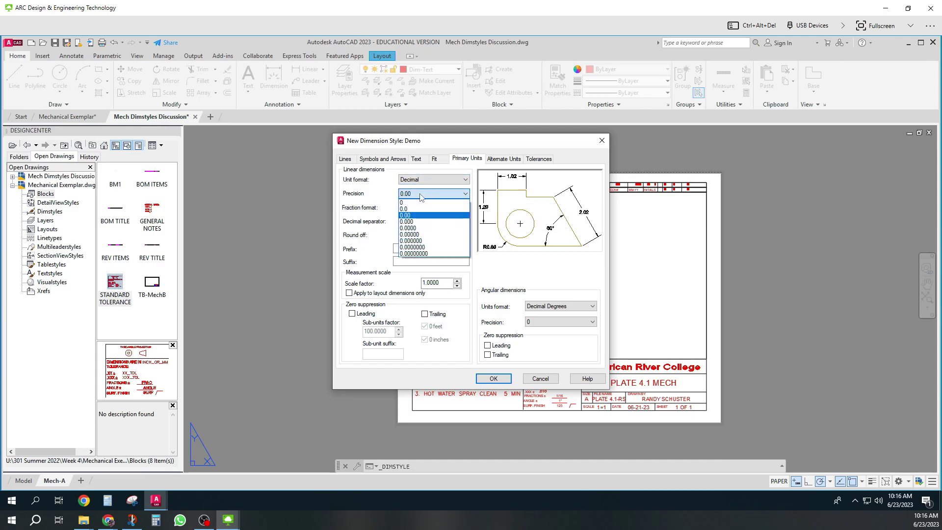
pyautogui.click(409, 222)
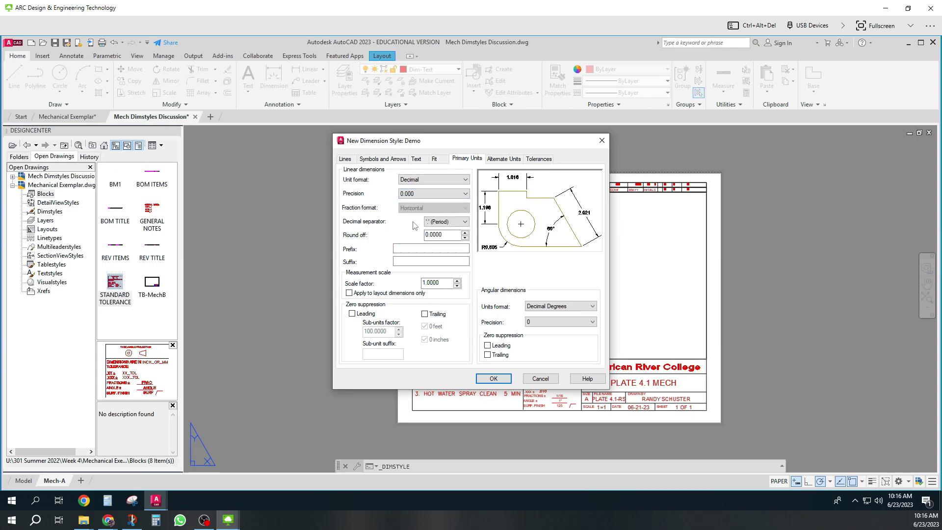
pyautogui.click(544, 322)
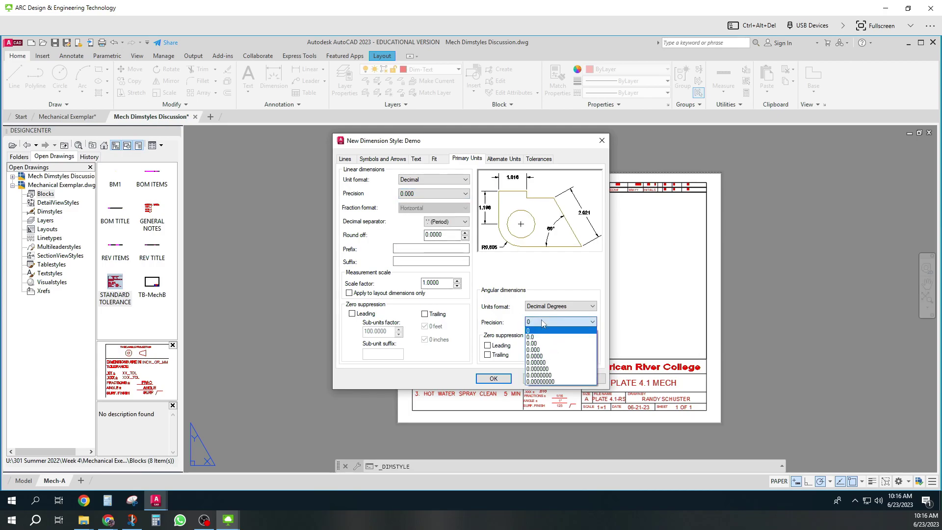
pyautogui.click(540, 343)
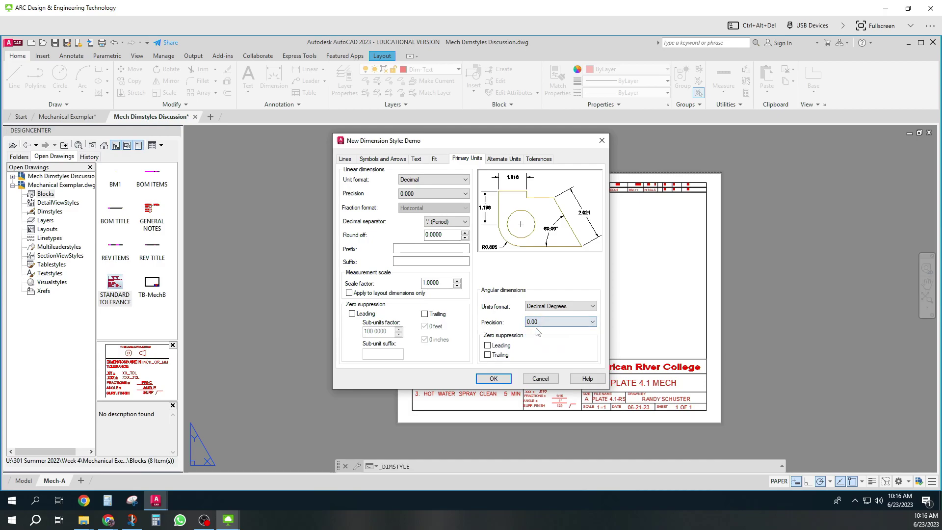
# Set the Demo style's text height to .18
pyautogui.click(416, 159)
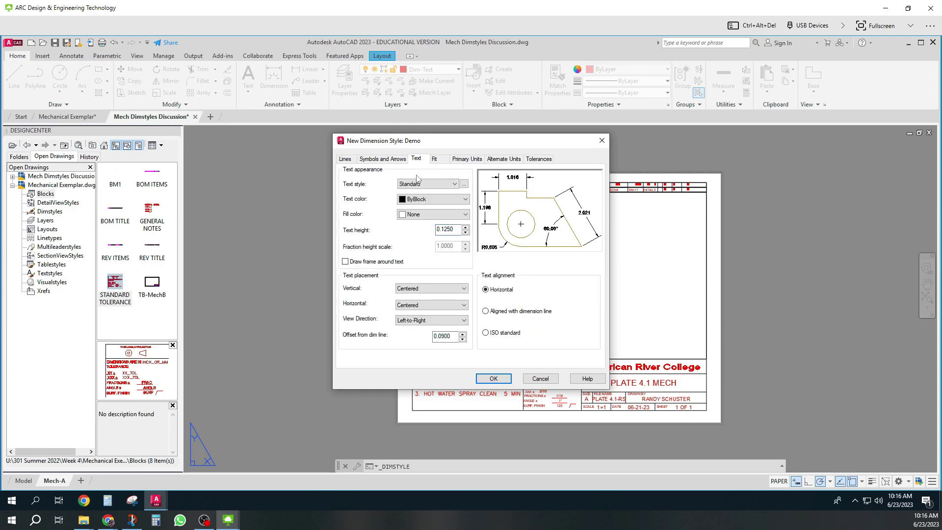
pyautogui.click(453, 229)
pyautogui.doubleClick(449, 229)
pyautogui.write('.18')
# Change the first, second and leader arrowheads to Integral, then save the Demo style and close the style manager
pyautogui.click(392, 159)
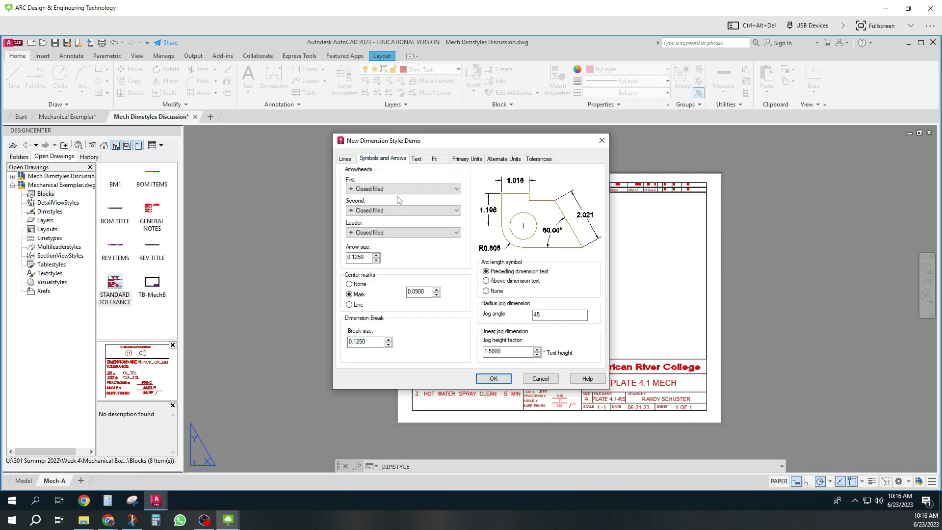
pyautogui.click(399, 190)
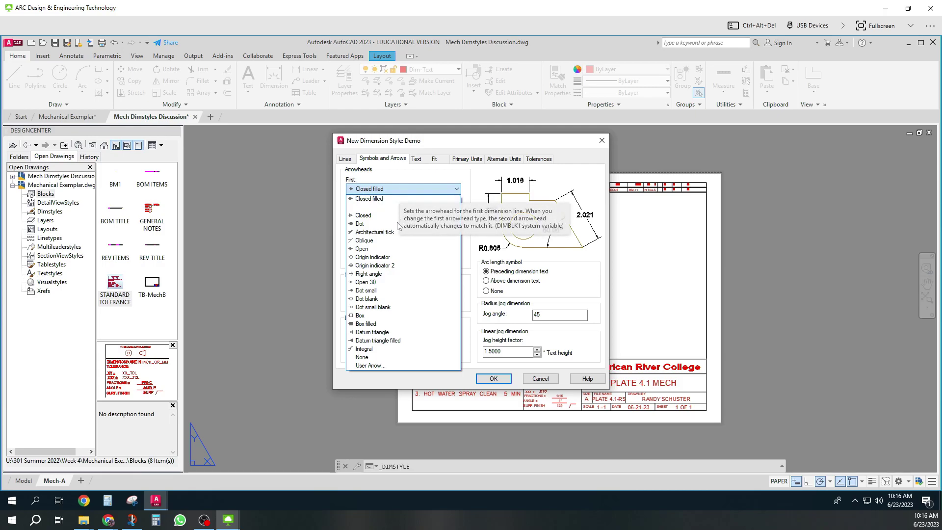
pyautogui.click(363, 350)
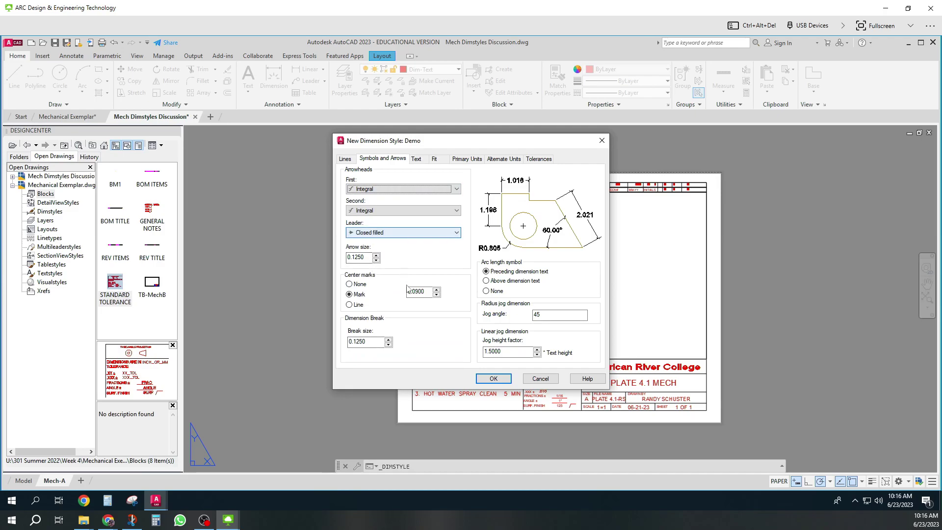
pyautogui.click(417, 232)
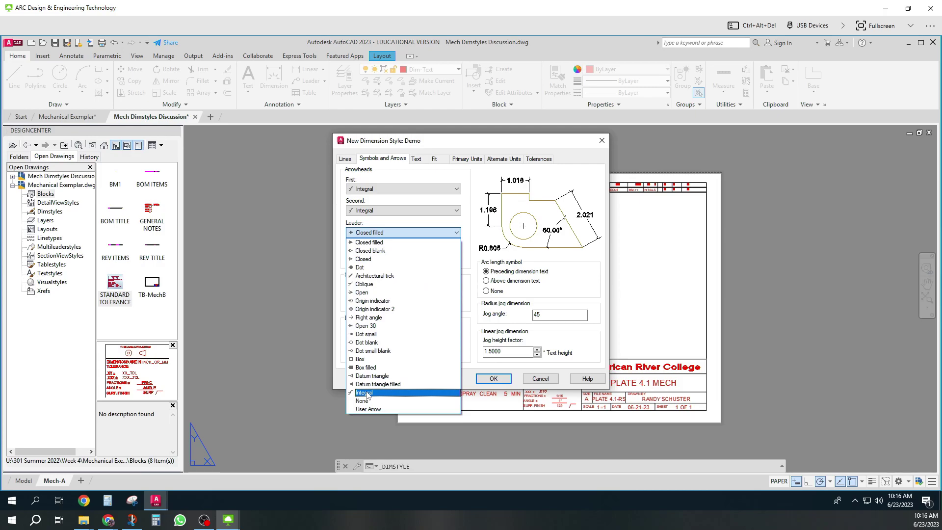
pyautogui.click(366, 392)
pyautogui.click(493, 379)
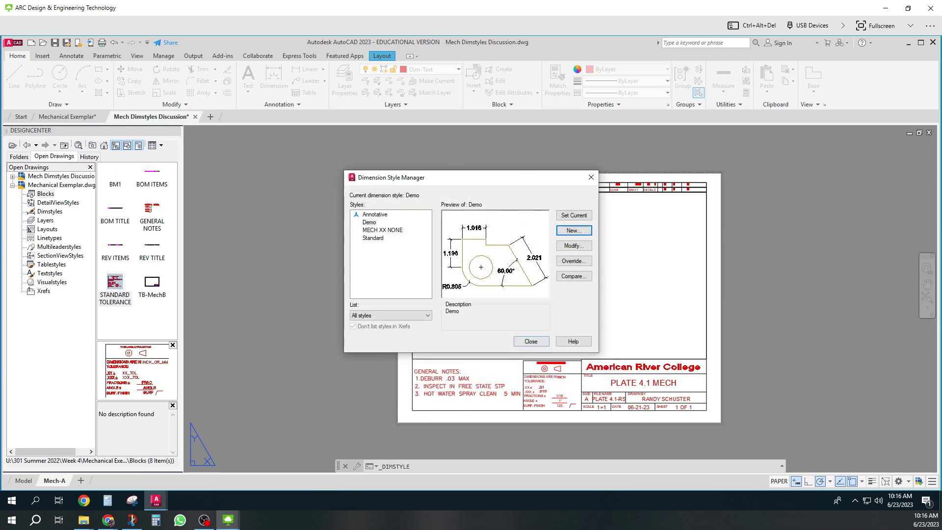
pyautogui.click(532, 342)
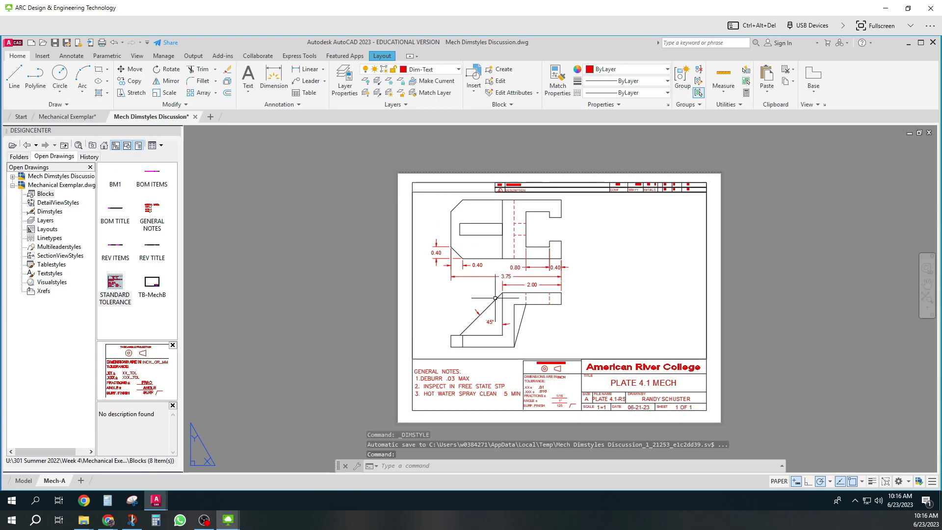
# Apply the Demo dimension style to the 45° angular dimension in the lower view and clear the selection
pyautogui.scroll(2, 523, 294)
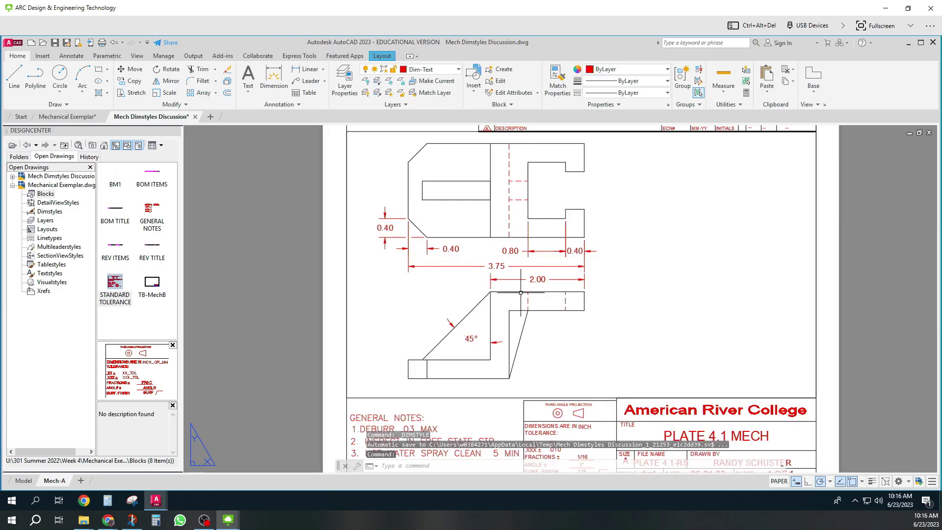
pyautogui.click(471, 339)
pyautogui.moveTo(471, 338)
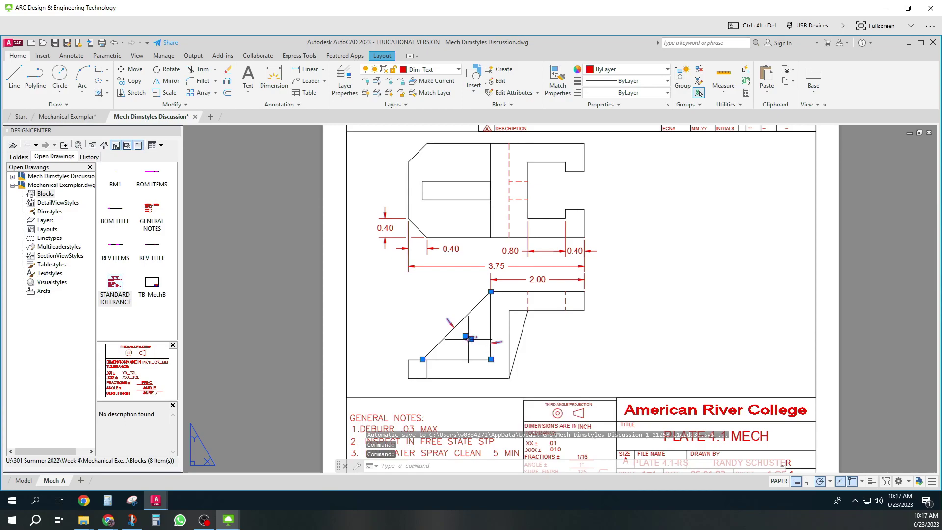
pyautogui.click(299, 105)
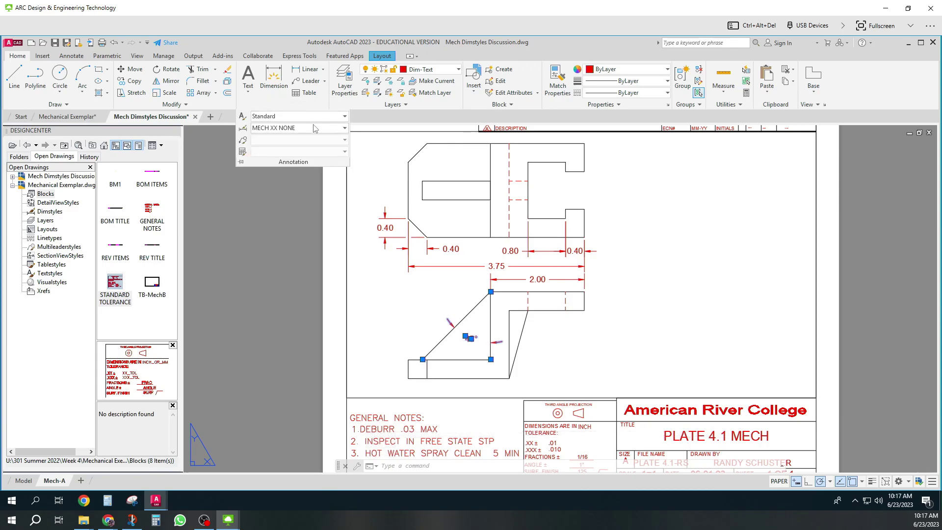
pyautogui.click(345, 129)
pyautogui.click(342, 152)
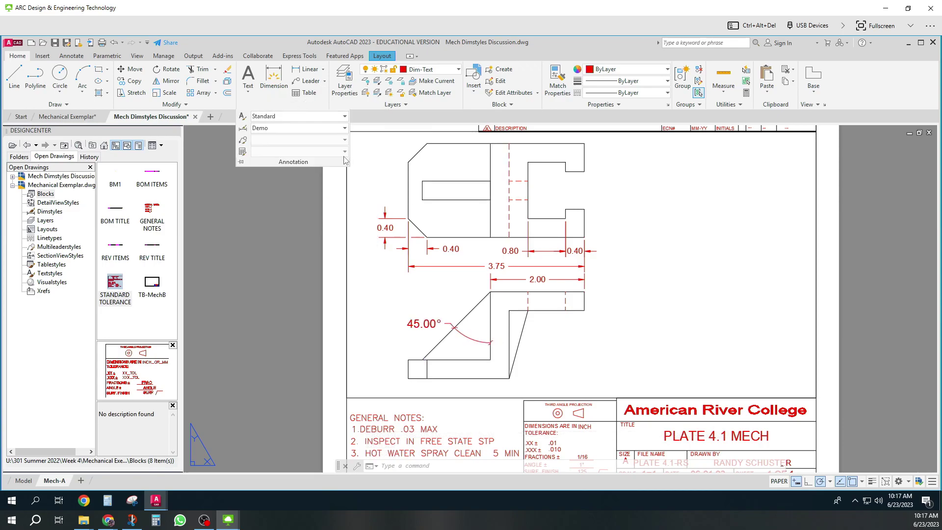
pyautogui.click(621, 364)
pyautogui.press('Escape')
pyautogui.press('Escape')
pyautogui.press('Escape')
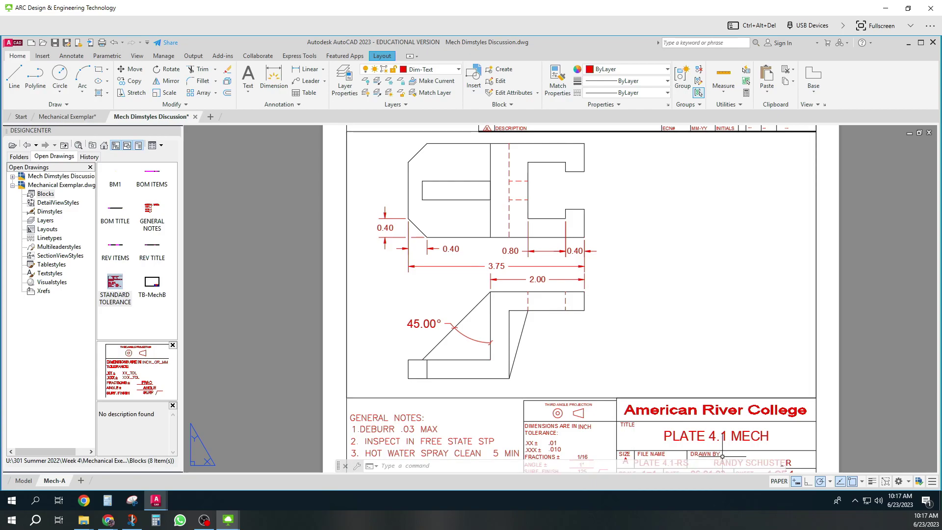
pyautogui.press('Escape')
pyautogui.press('Escape')
pyautogui.press('Escape')
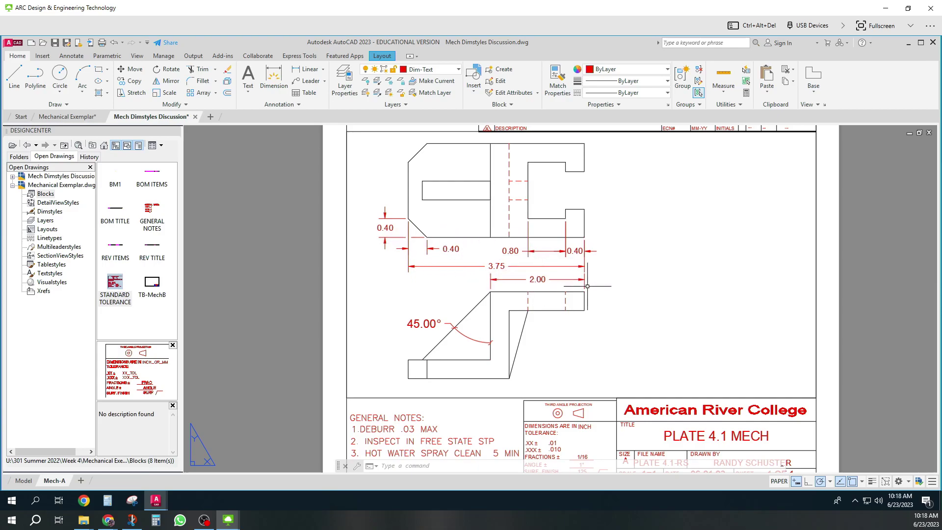
# Move the 0.80 dimension line in the upper view slightly closer to the part, out of line with the adjacent 0.40 dimension
pyautogui.click(540, 252)
pyautogui.click(528, 252)
pyautogui.click(528, 244)
pyautogui.click(682, 265)
pyautogui.press('Escape')
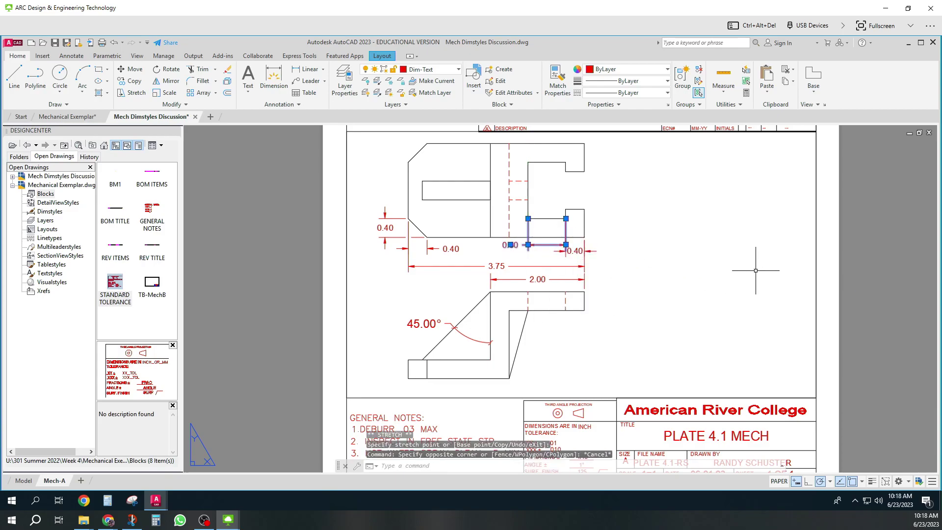